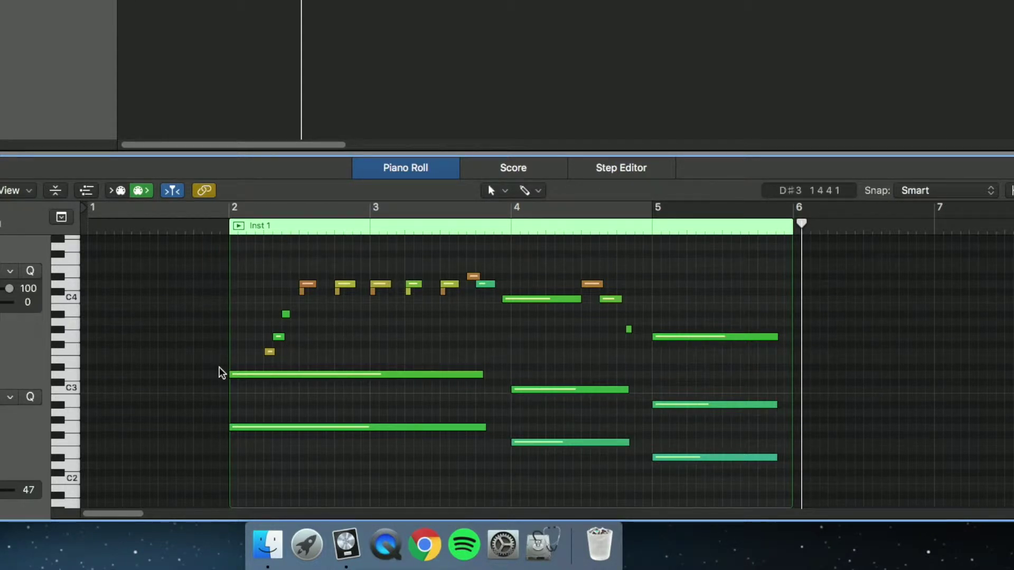
Quantize the six long bass notes across bars 2 to 5 to 1/1 Note
left_click_drag(220, 371, 783, 465)
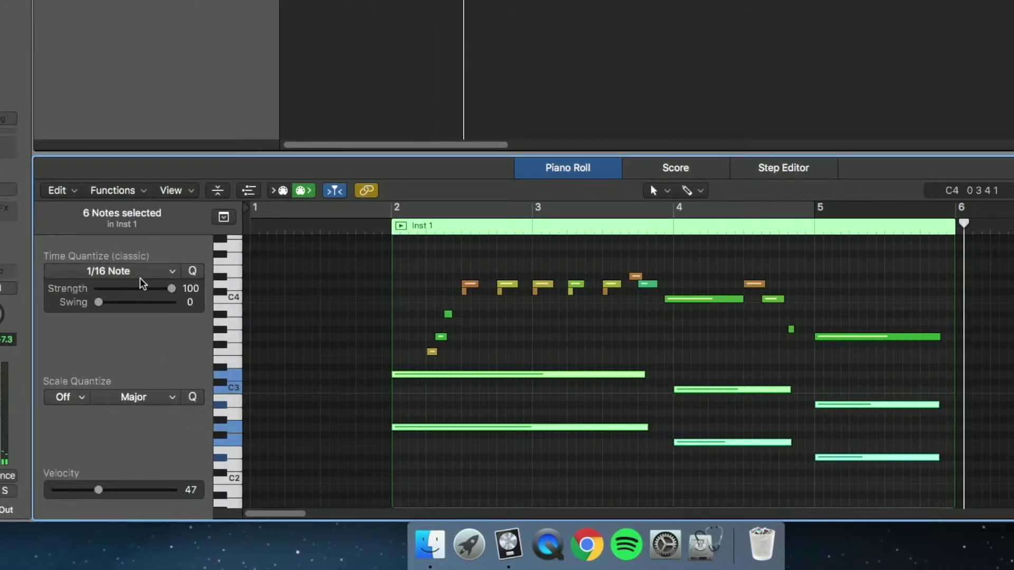
left_click(144, 272)
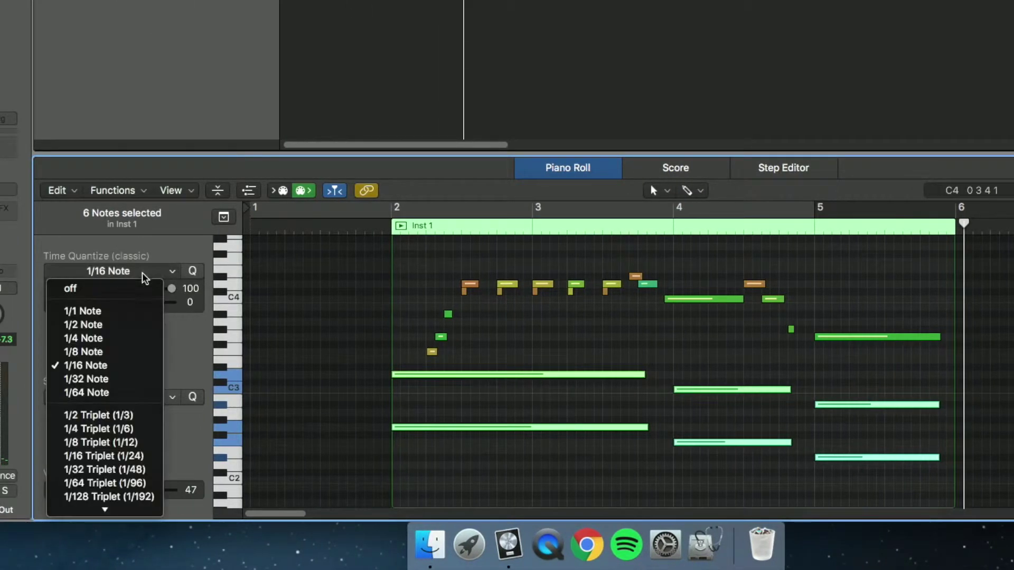
left_click(130, 313)
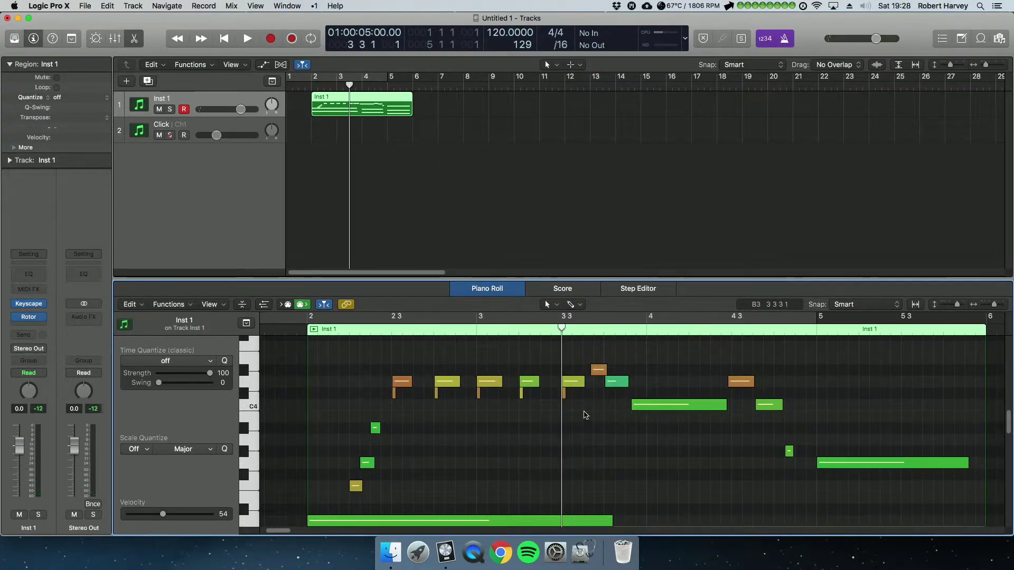
Quantize the six melody notes between the middle of bar 3 and the end of bar 4 to 1/8 Triplet (1/12)
left_click_drag(595, 353, 804, 478)
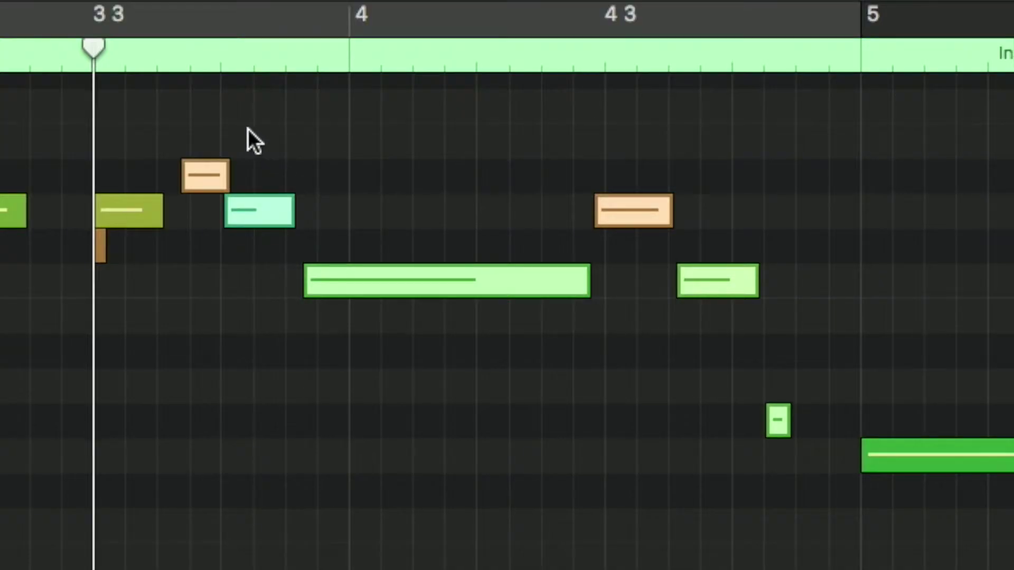
left_click_drag(184, 116, 802, 474)
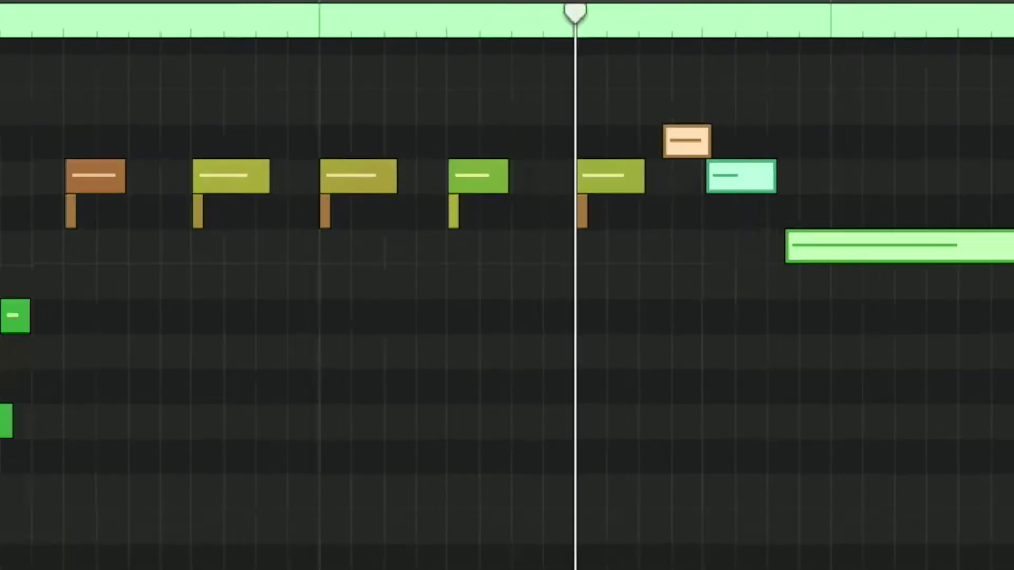
left_click(546, 31)
scroll(449, 303, "down", 3)
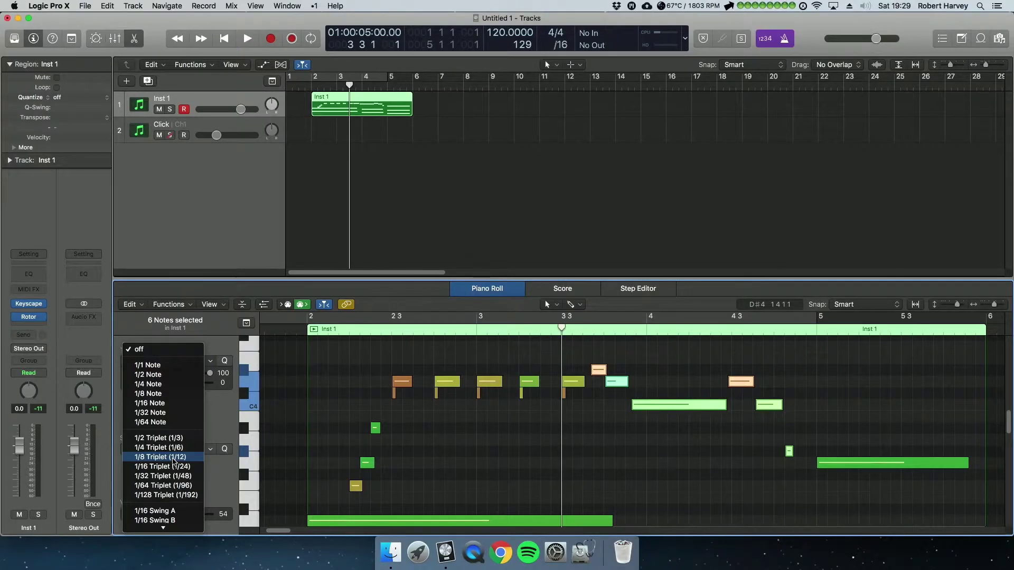
left_click(175, 458)
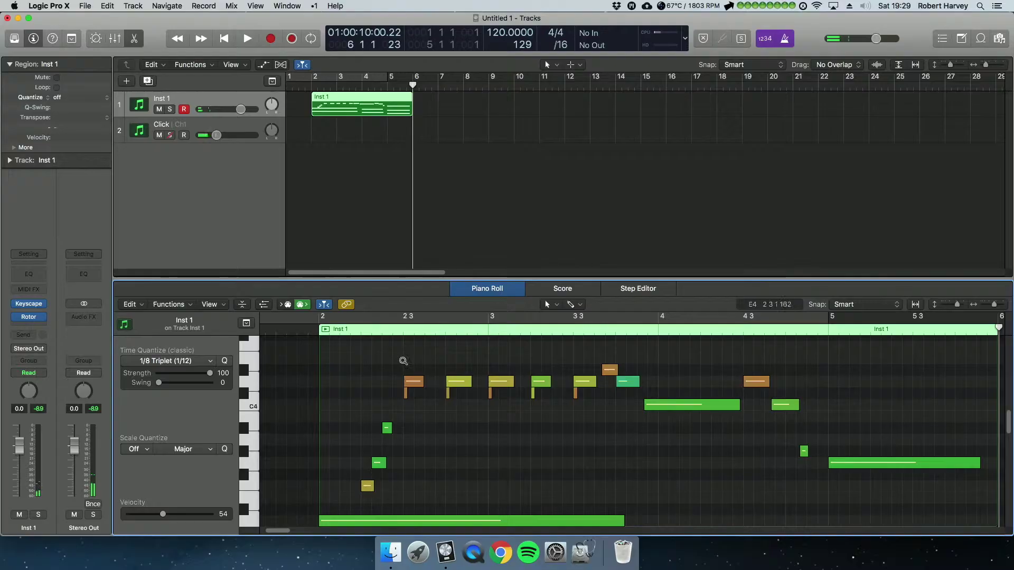
Quantize the ten short and long notes of the repeated figure between 2 3 and 3 3, trying 1/16 Note and settling on 1/32 Note
left_click_drag(389, 362, 596, 408)
key("z")
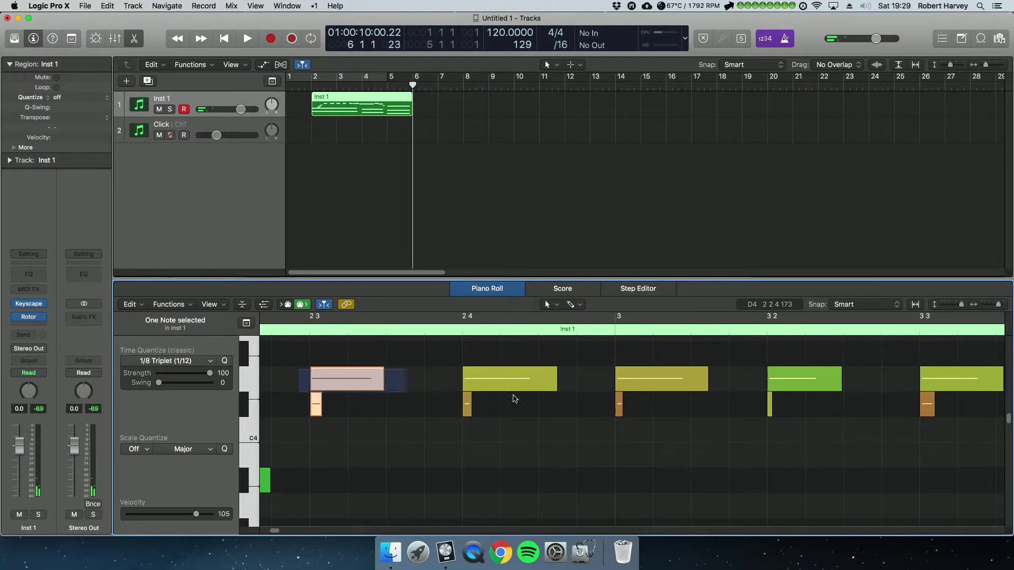
left_click_drag(324, 367, 1003, 418)
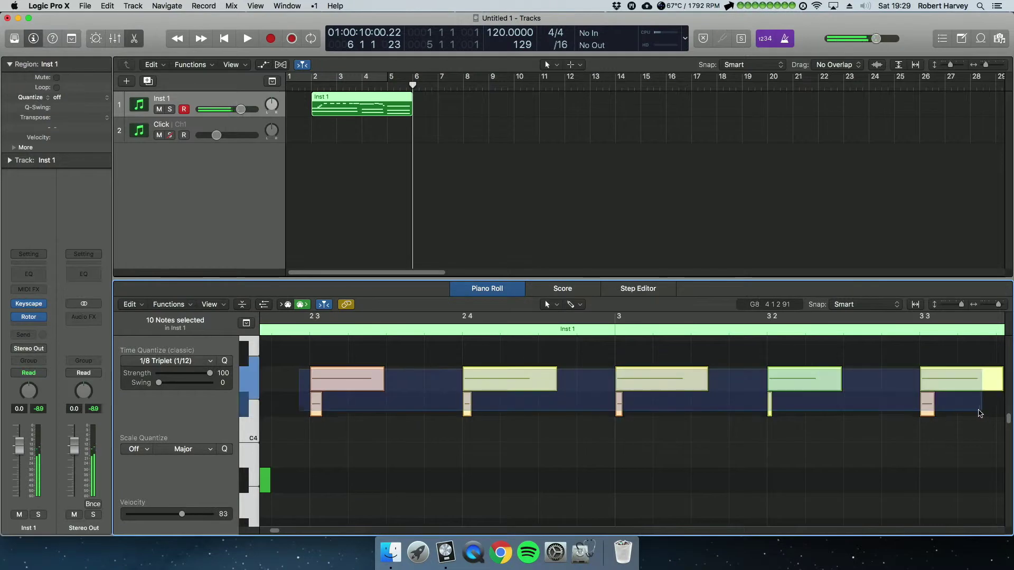
scroll(799, 414, "left", 3)
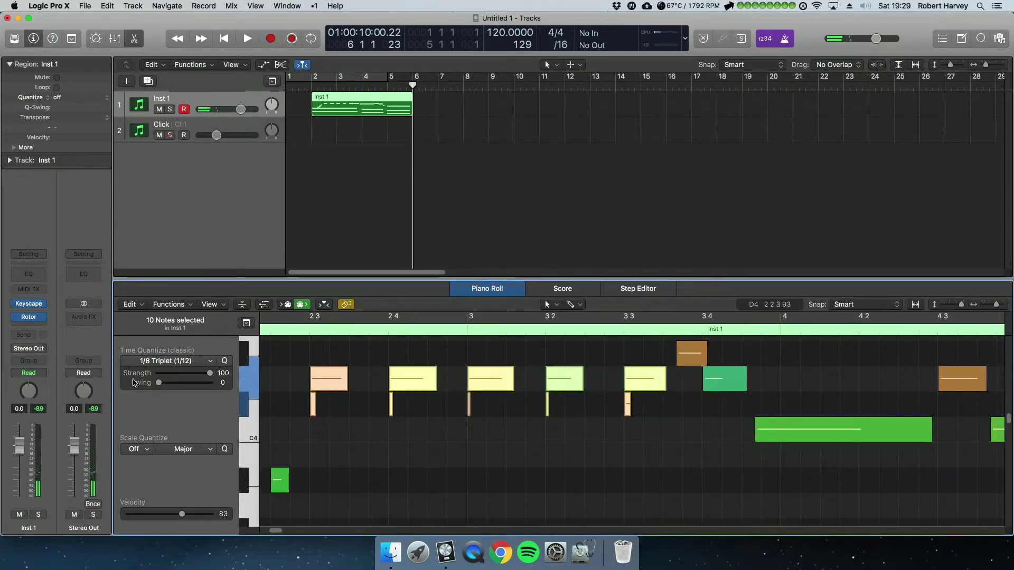
left_click(165, 362)
left_click(164, 410)
left_click(208, 363)
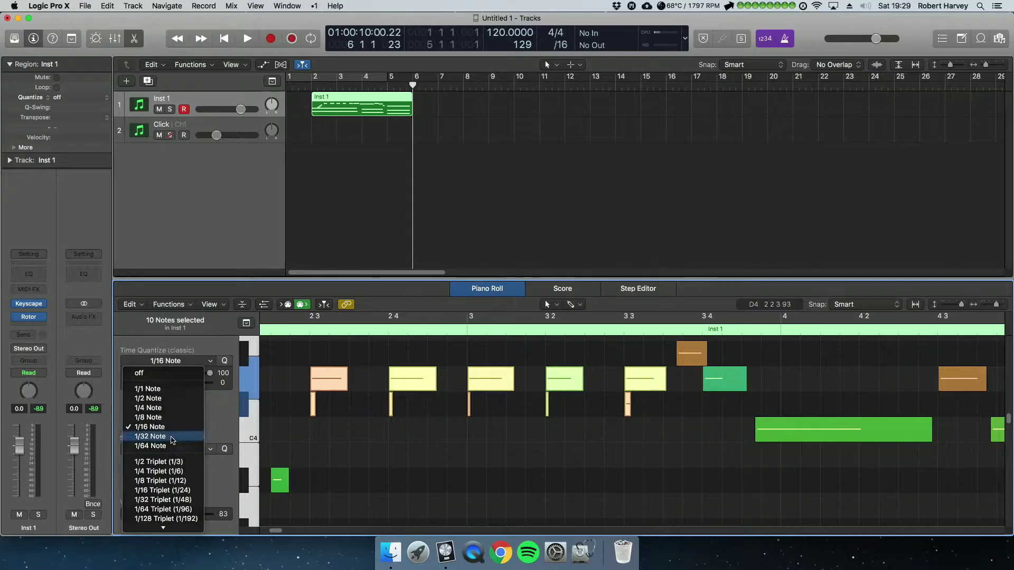
left_click(478, 279)
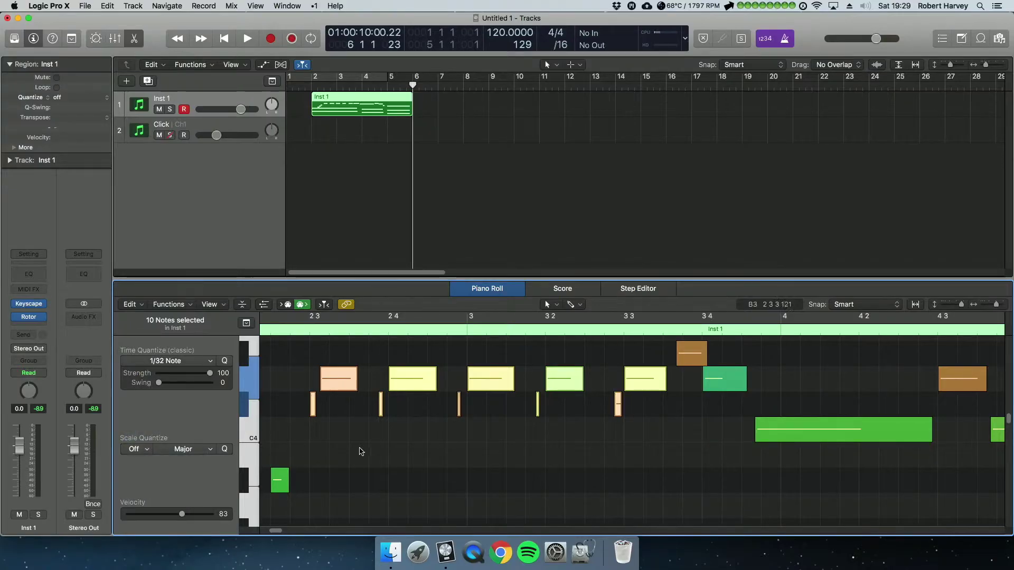
left_click(377, 416)
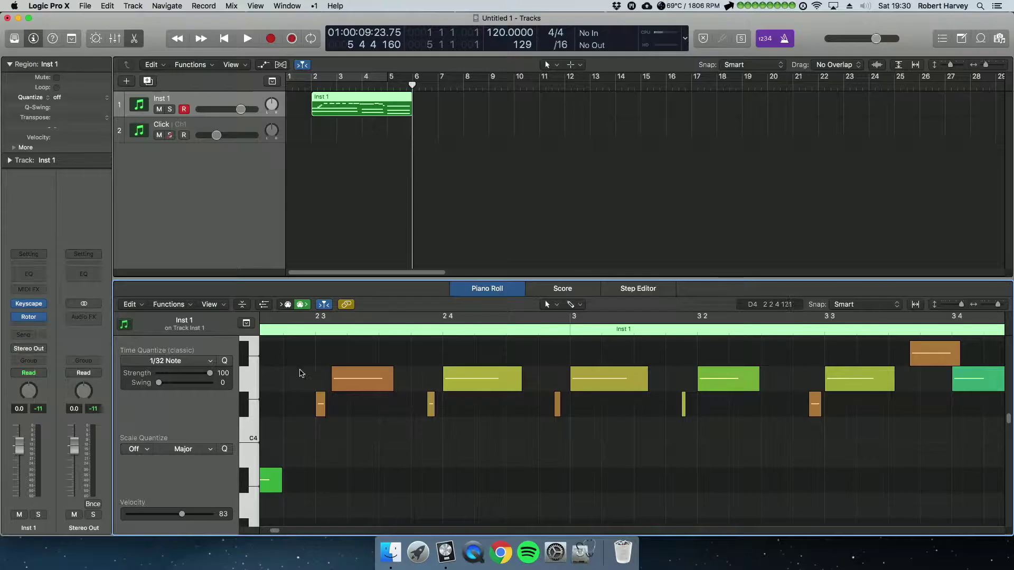
Quantize only the five longer D4 notes of the repeated figure to 1/16 Note
left_click_drag(300, 374, 862, 413)
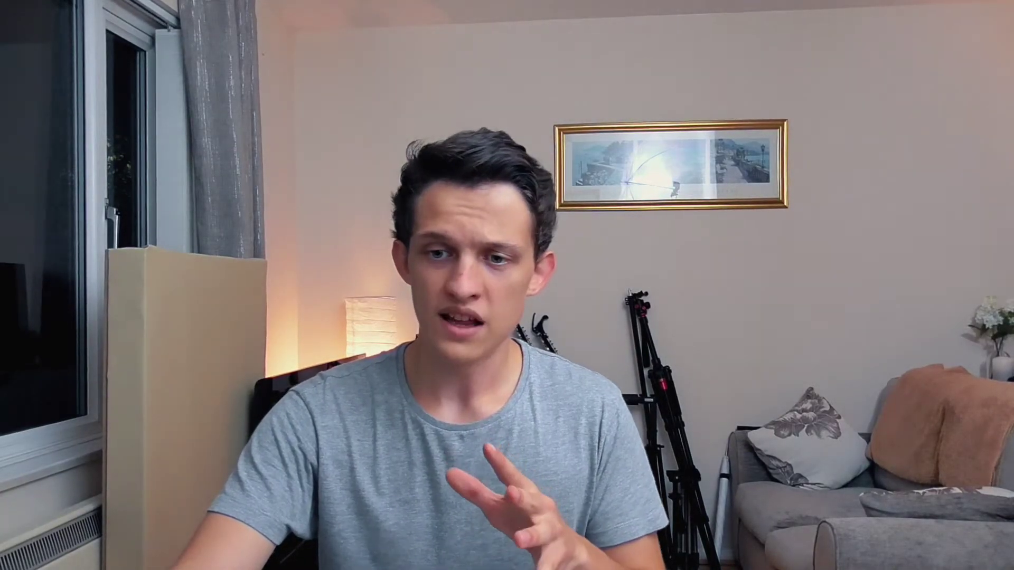
left_click(364, 377)
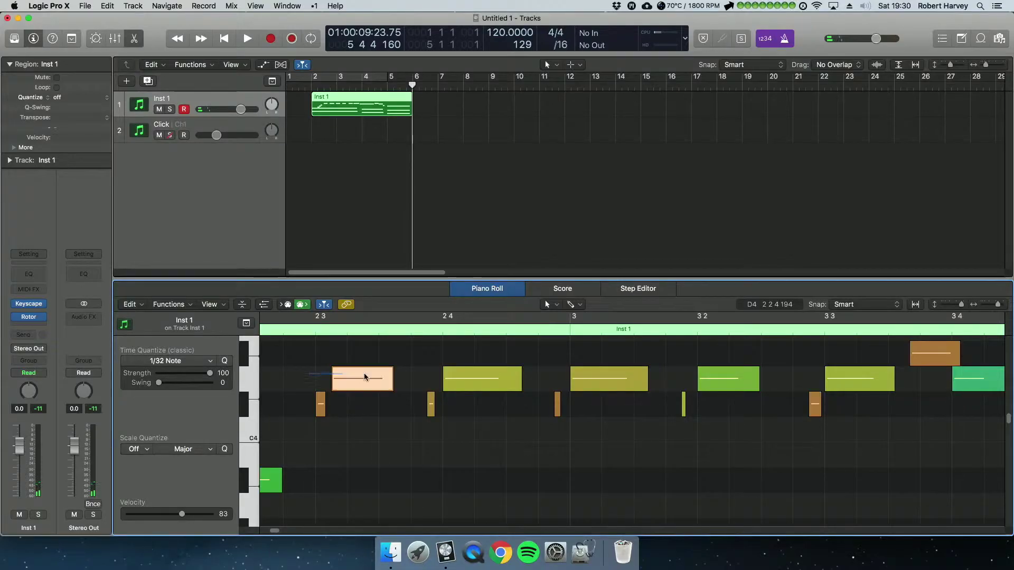
left_click_drag(364, 377, 845, 379)
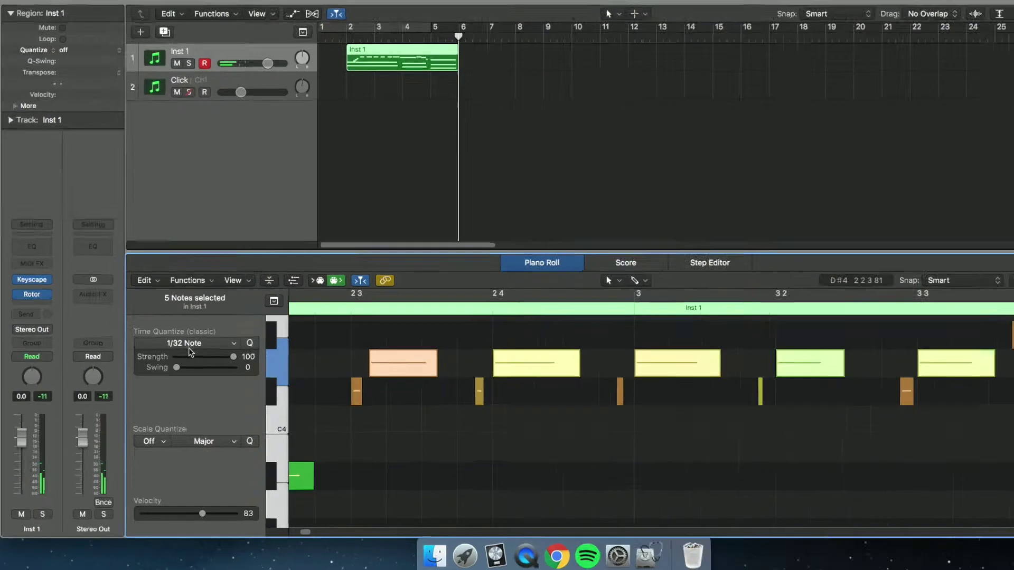
left_click(188, 362)
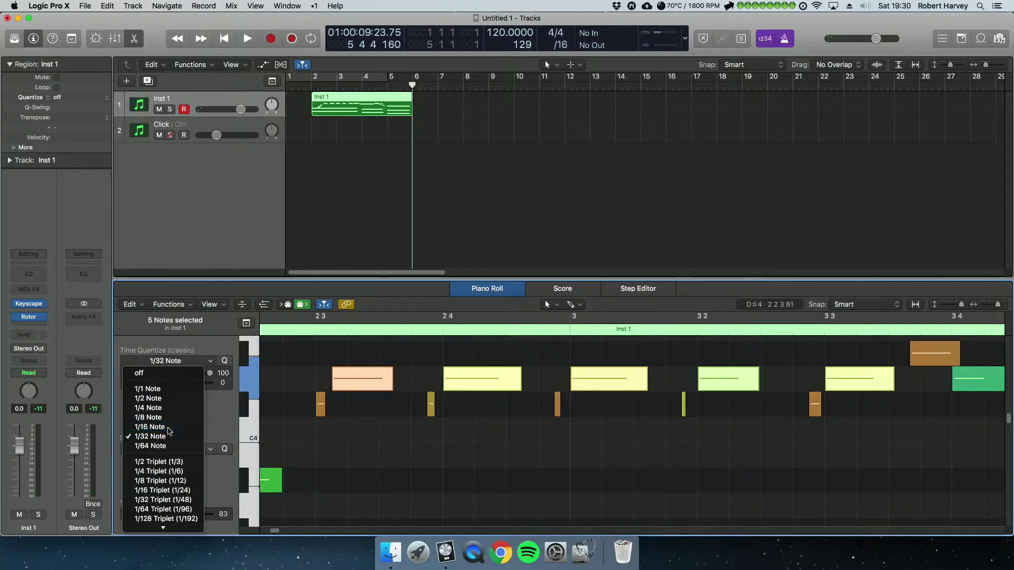
left_click(169, 428)
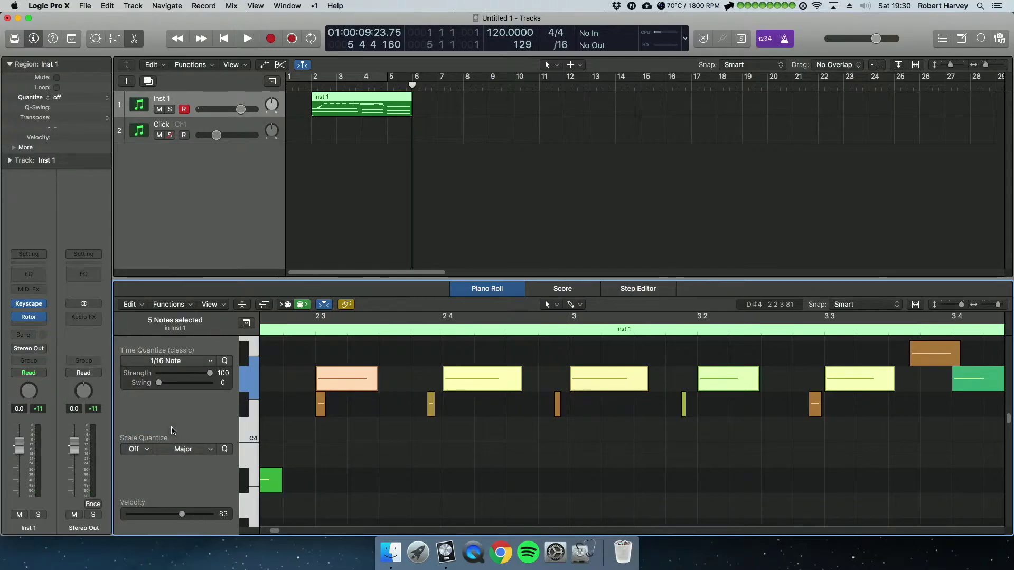
left_click(446, 428)
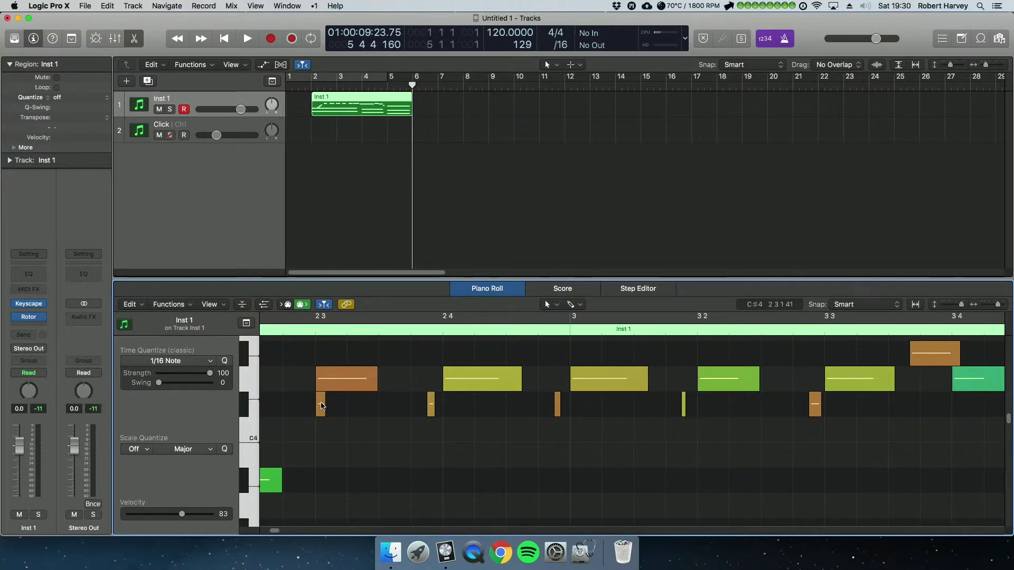
Move the first short C♯4 grace note slightly earlier so it precedes the D4 note at 2 3
left_click_drag(323, 408, 308, 409)
left_click(446, 451)
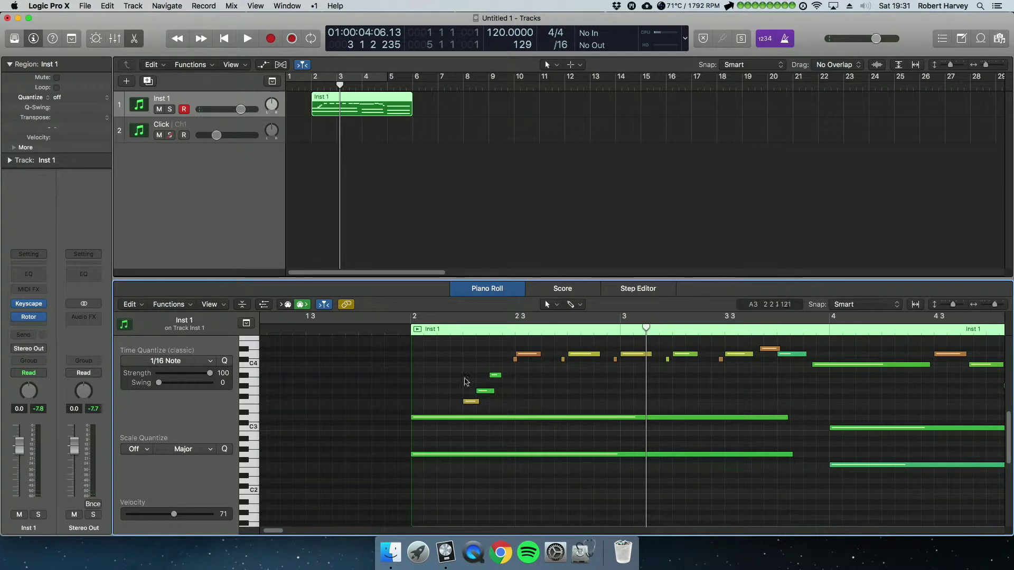
Quantize the three ascending pickup notes in the first half of bar 2 to 1/8 Triplet (1/12)
left_click(183, 364)
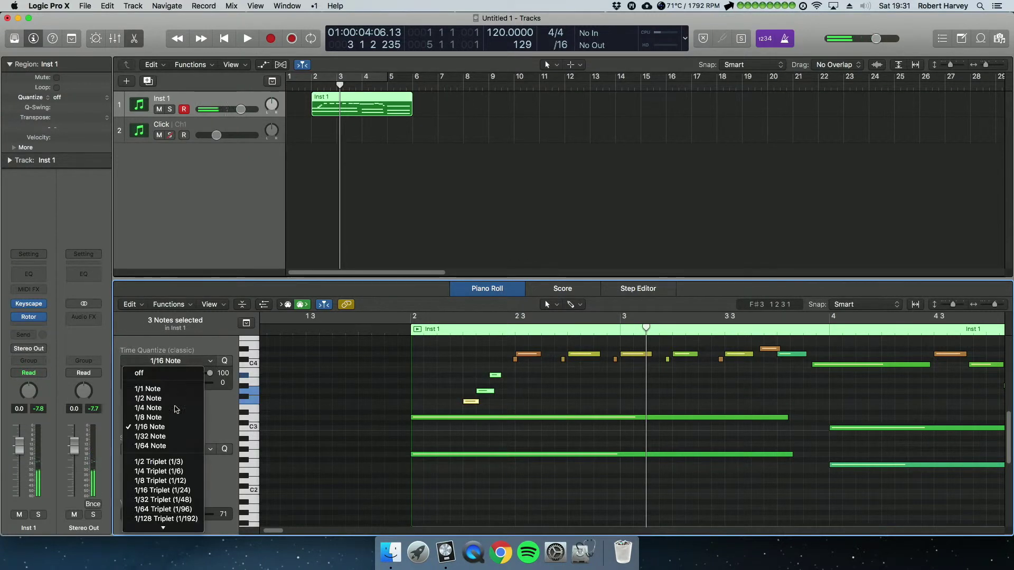
left_click(176, 481)
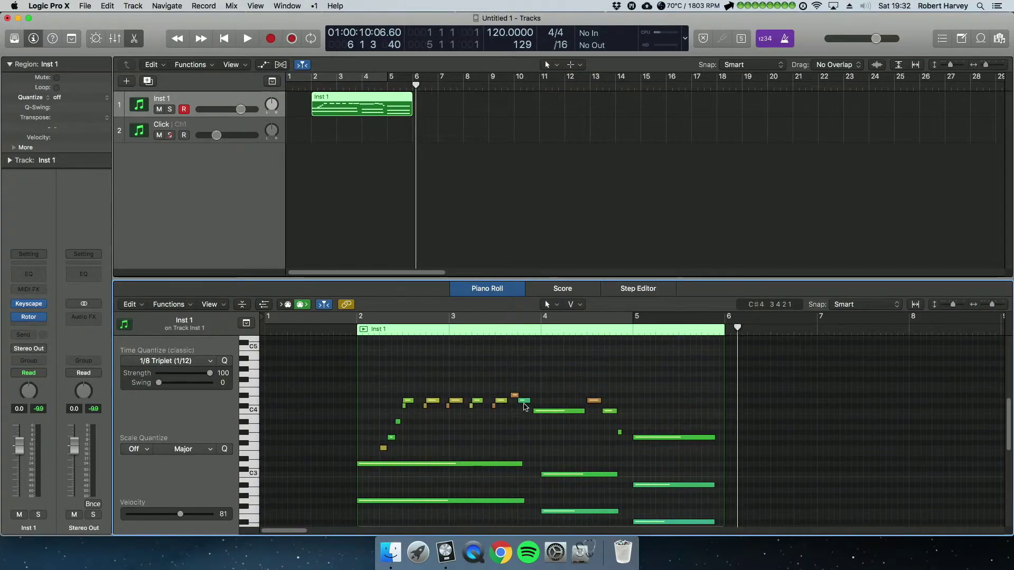
Select all notes in the Inst 1 region and reduce the time quantize strength to 78
scroll(531, 405, "down", 2)
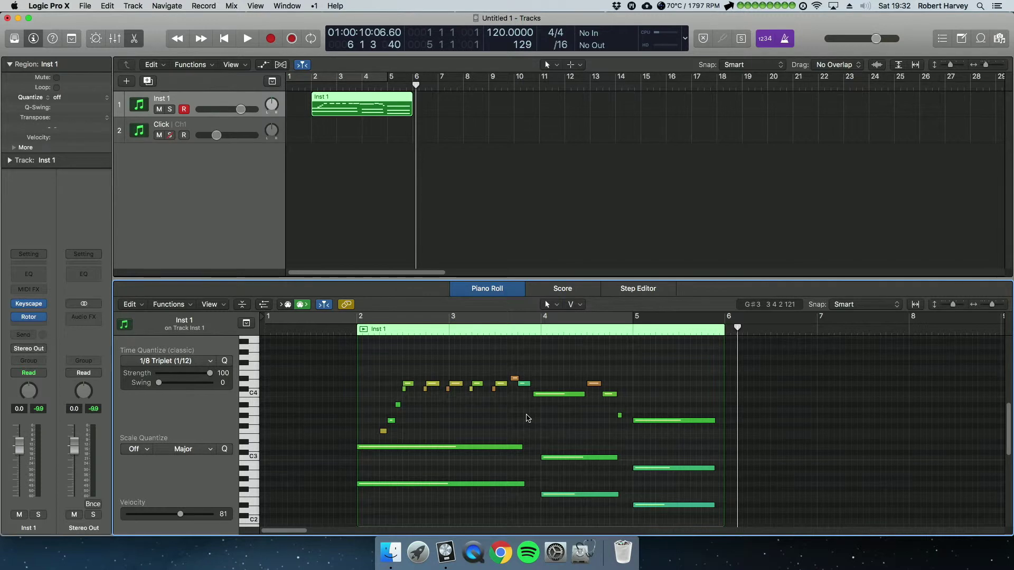
key("super+a")
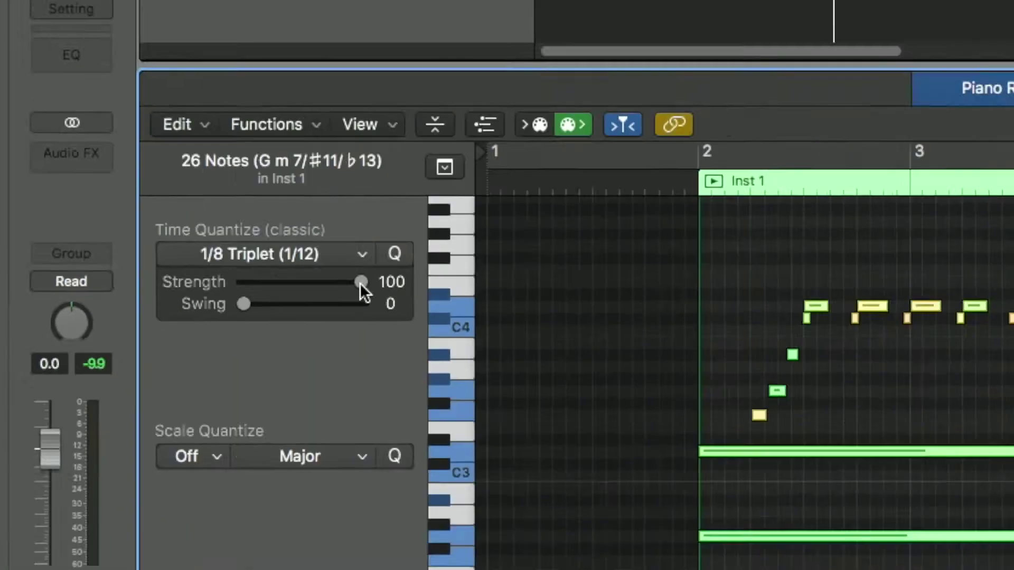
left_click_drag(549, 302, 525, 308)
mouse_move(151, 269)
left_mouse_down()
mouse_move(168, 270)
mouse_move(151, 270)
left_mouse_up()
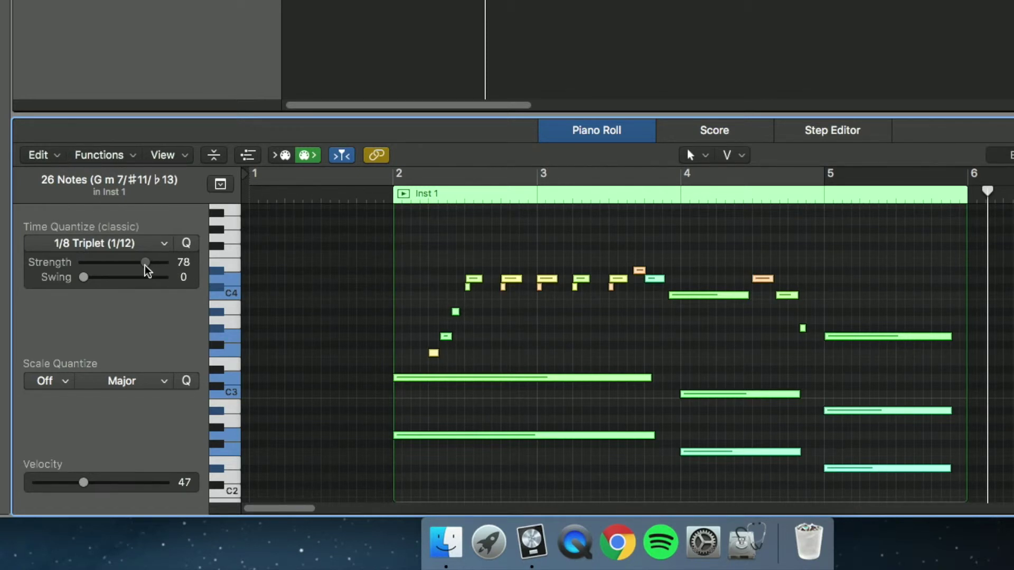